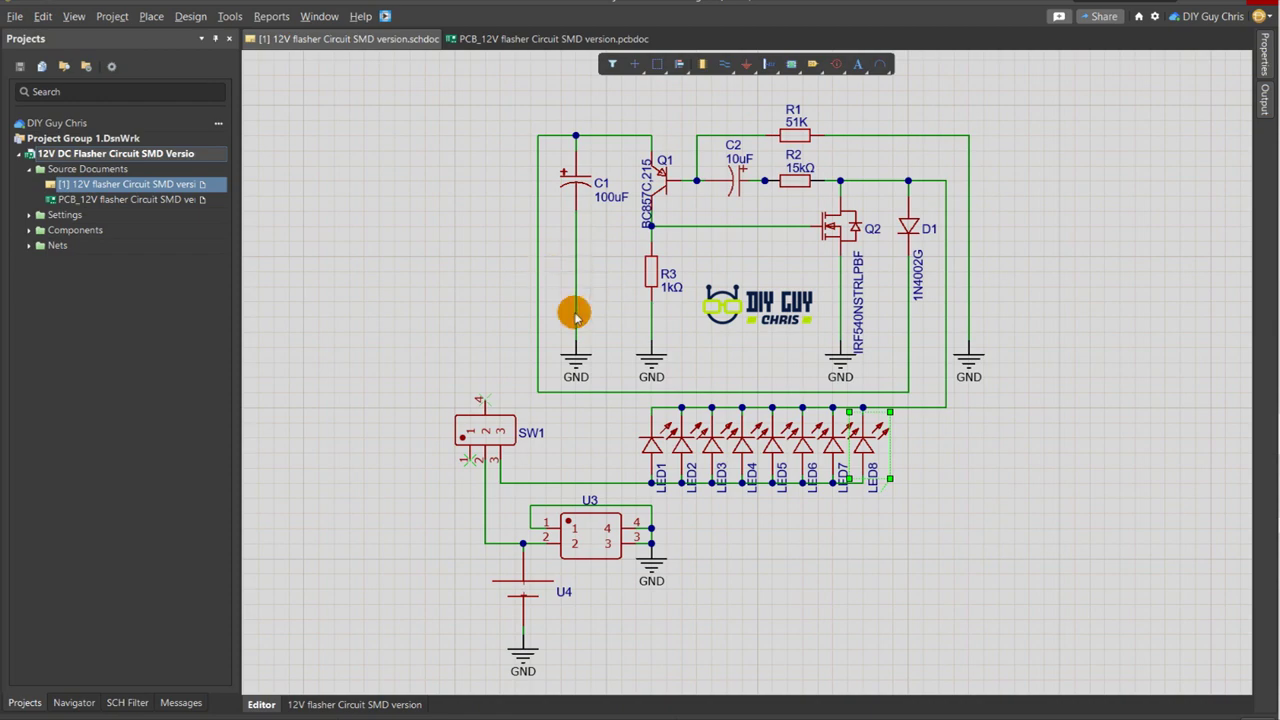
Review the schematic, selecting every component and wire and then clearing the selection.
ctrl+scroll(575, 318, down, 2)
ctrl+scroll(677, 288, up, 2)
ctrl+scroll(633, 138, up, 2)
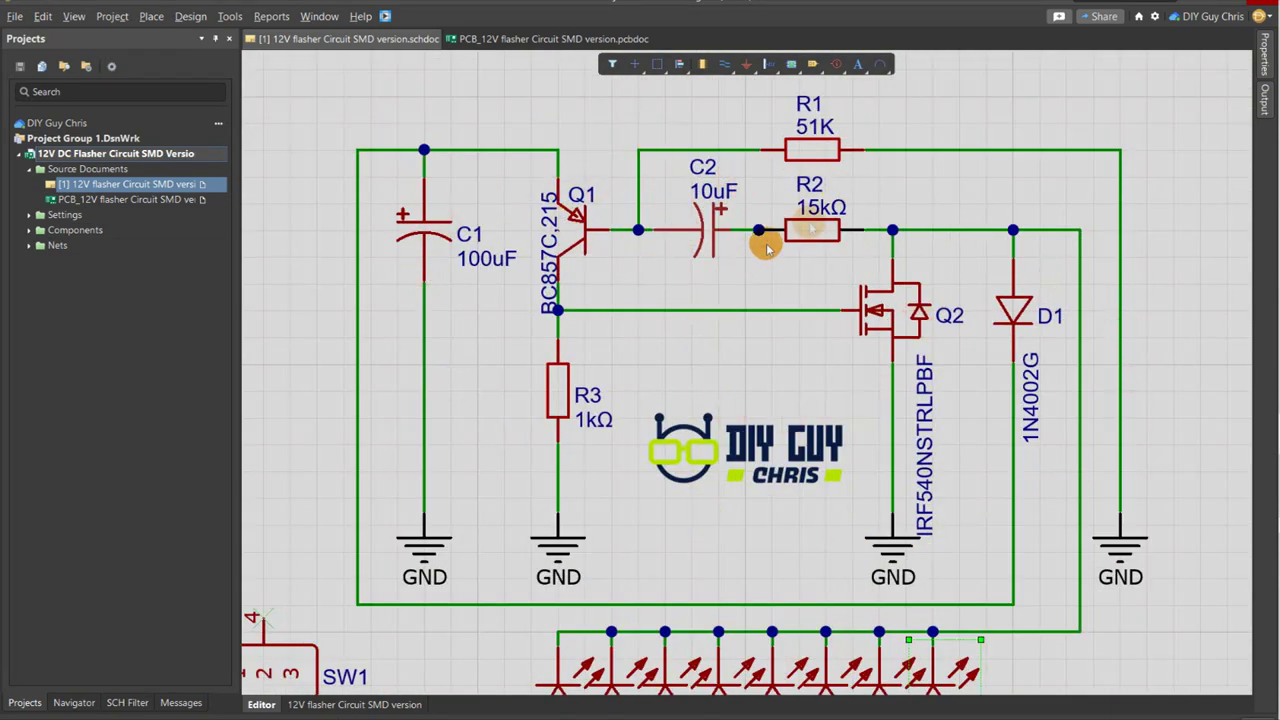
ctrl+scroll(766, 248, down, 3)
ctrl+scroll(471, 250, down, 1)
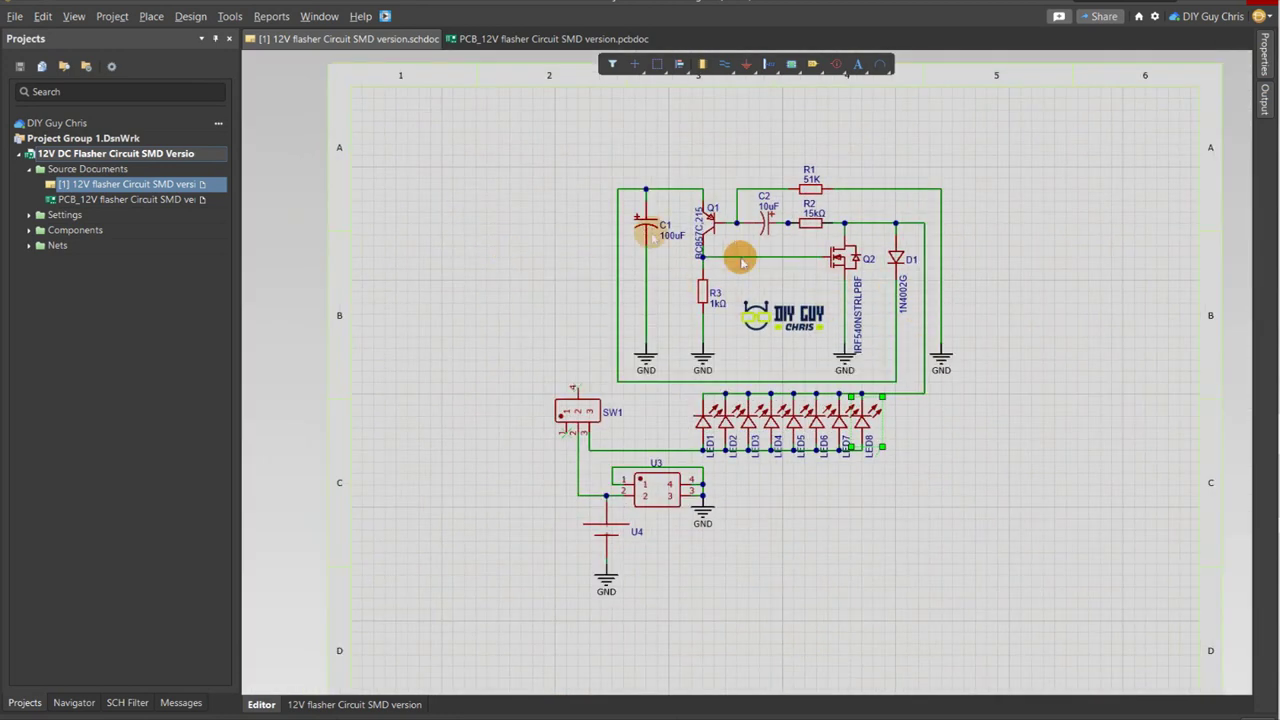
drag(1020, 612, 1027, 604)
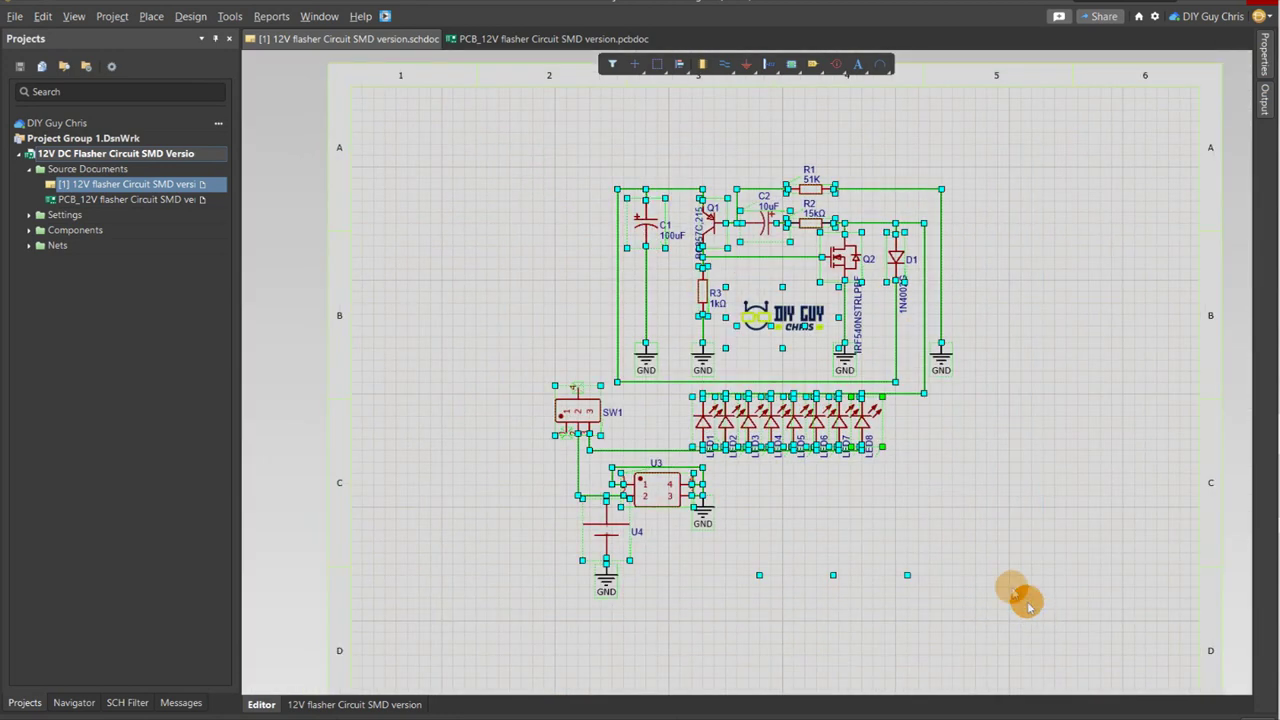
click(877, 360)
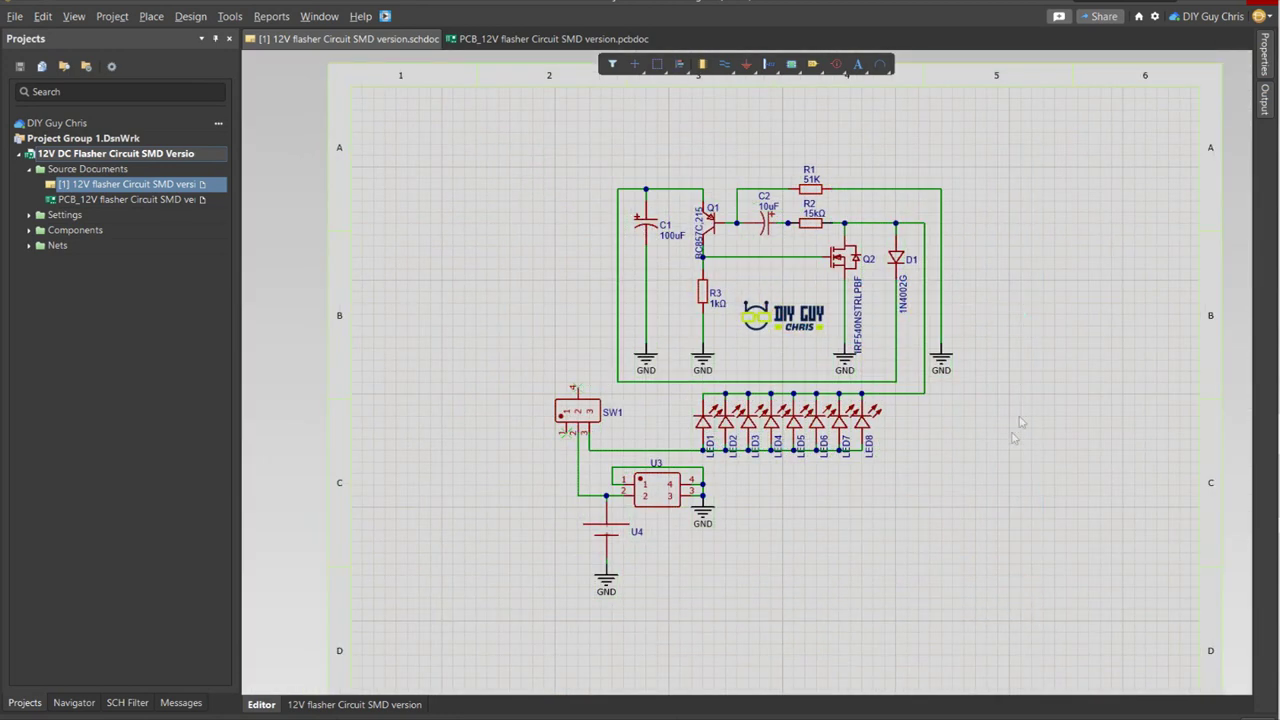
ctrl+scroll(794, 437, up, 4)
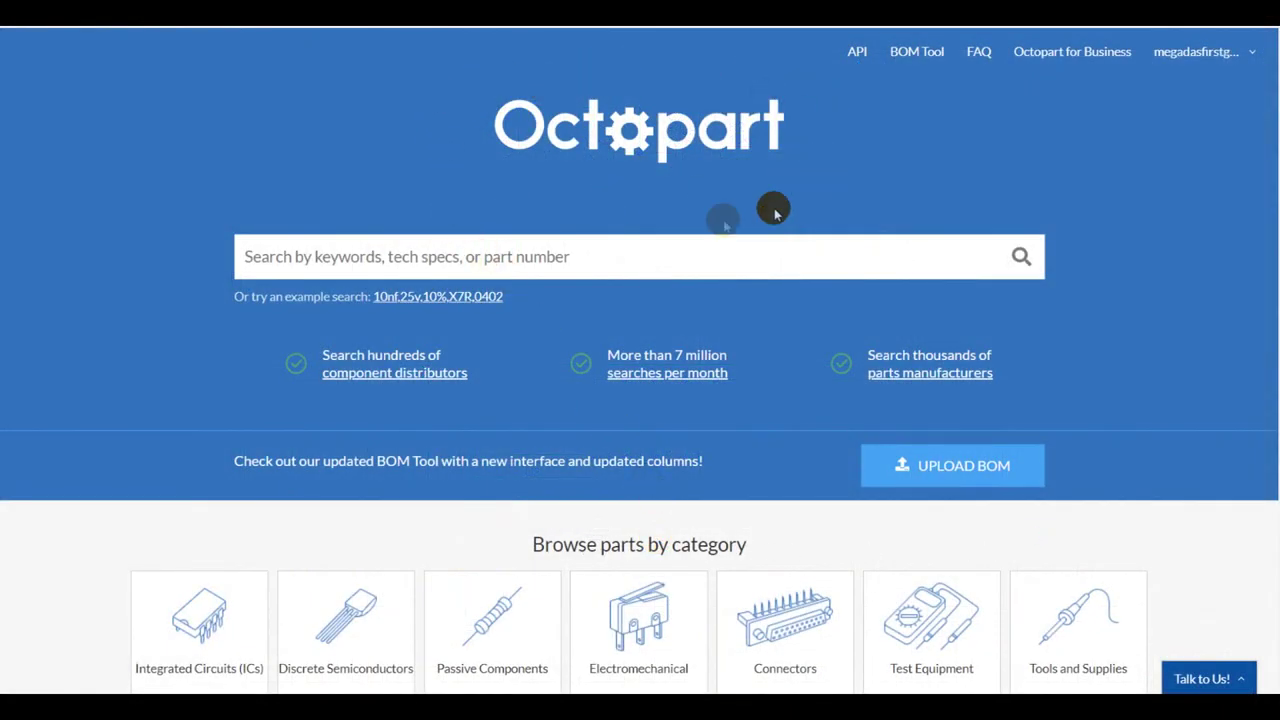
Search Octopart for 150141YS73100 and open the yellow Würth LED's product page.
text(150141YS73100)
key(Return)
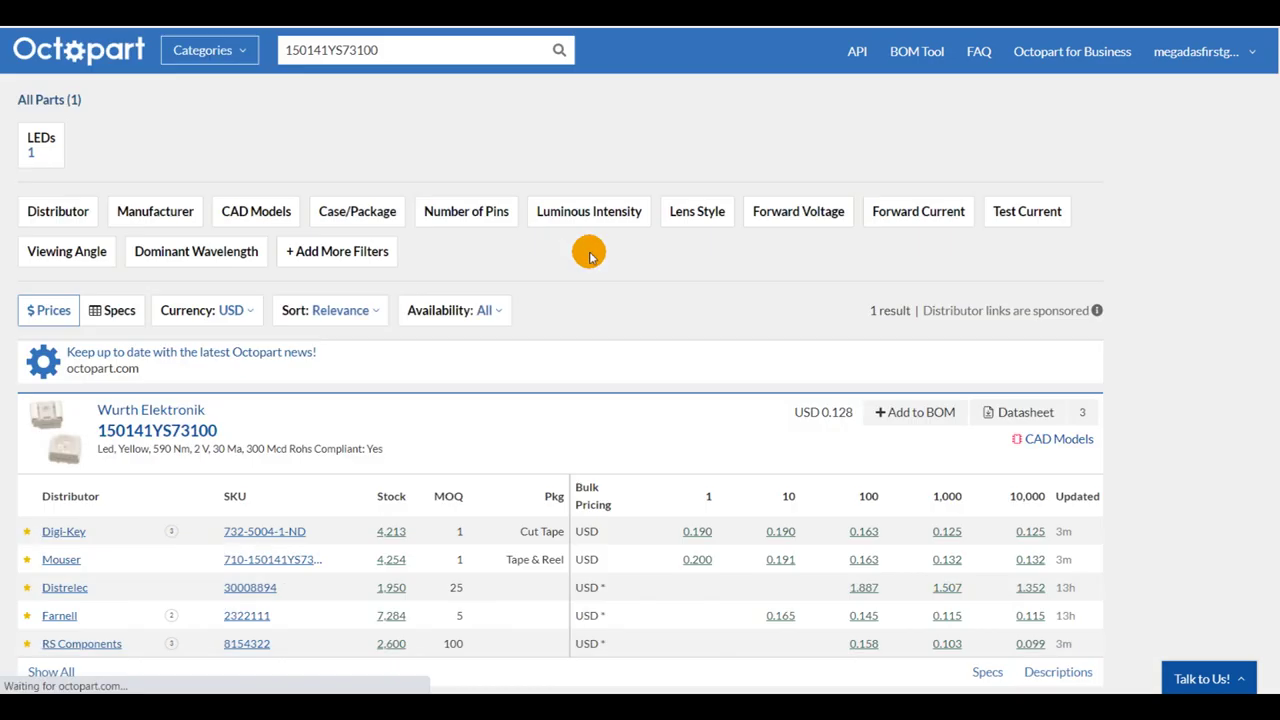
scroll(507, 297, down, 1)
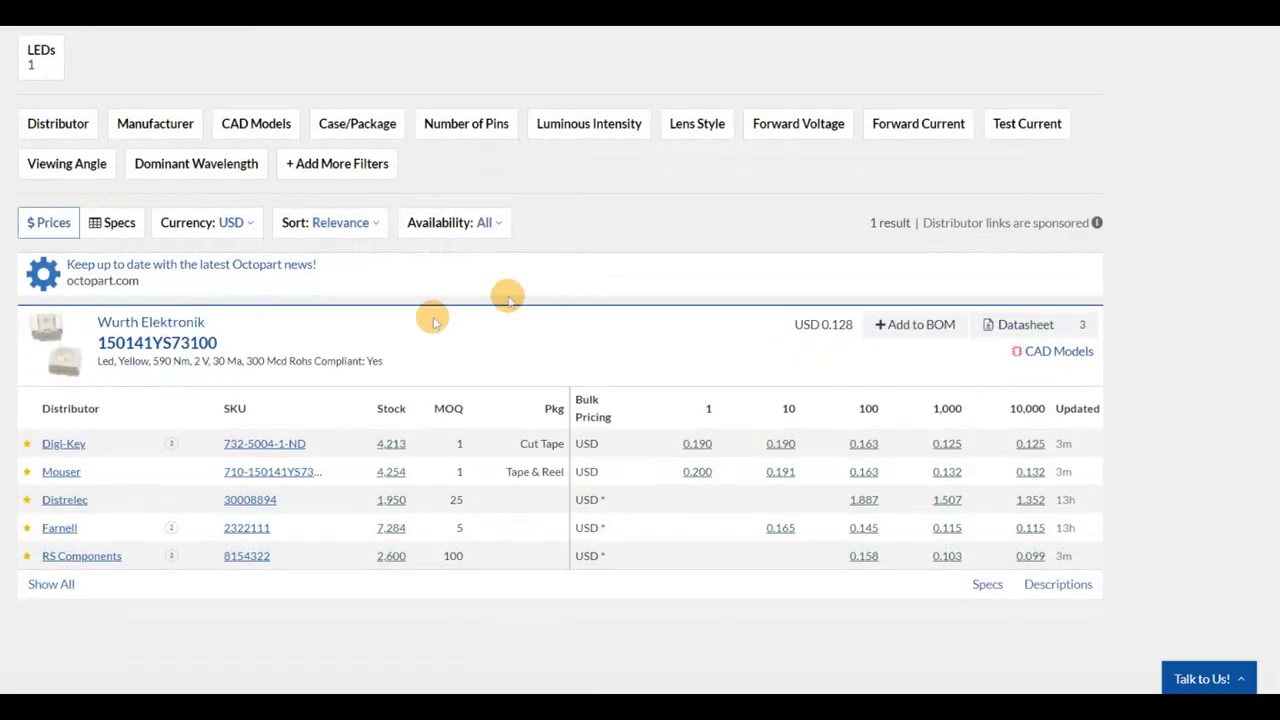
click(157, 342)
scroll(626, 357, down, 10)
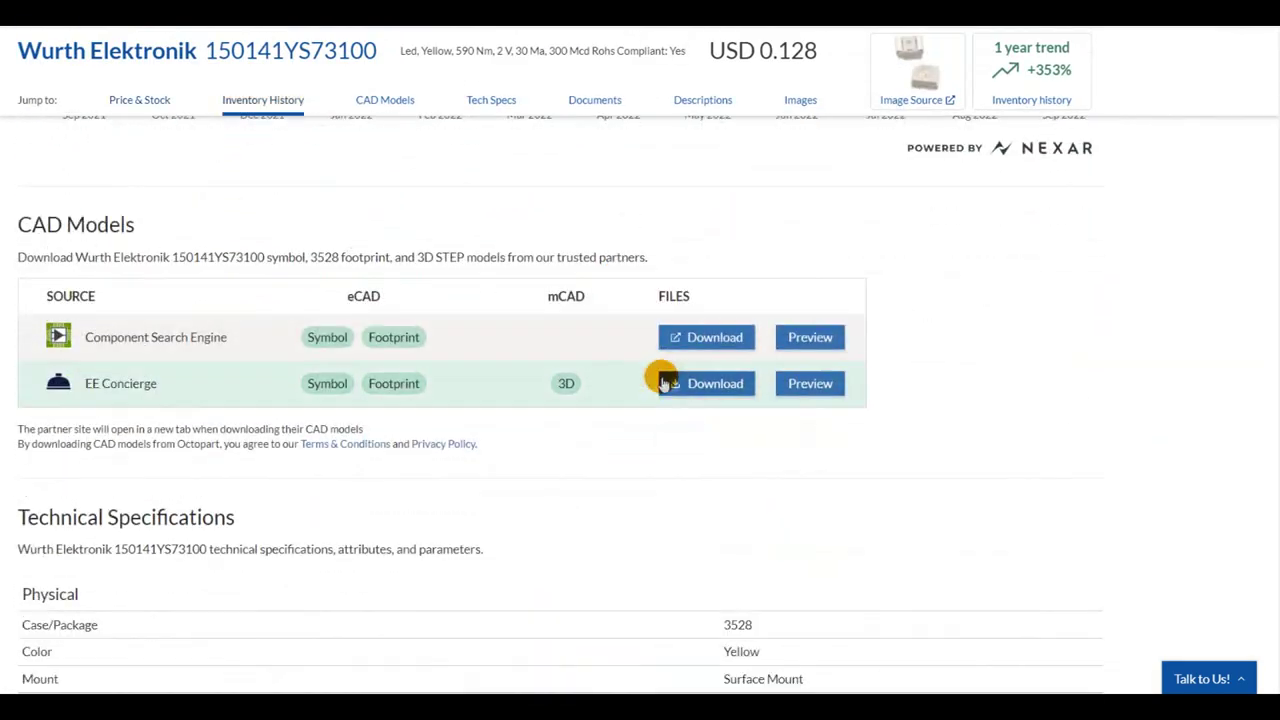
Download the free EE Concierge symbol, footprint and 3D library for the LED.
click(665, 383)
scroll(680, 334, down, 5)
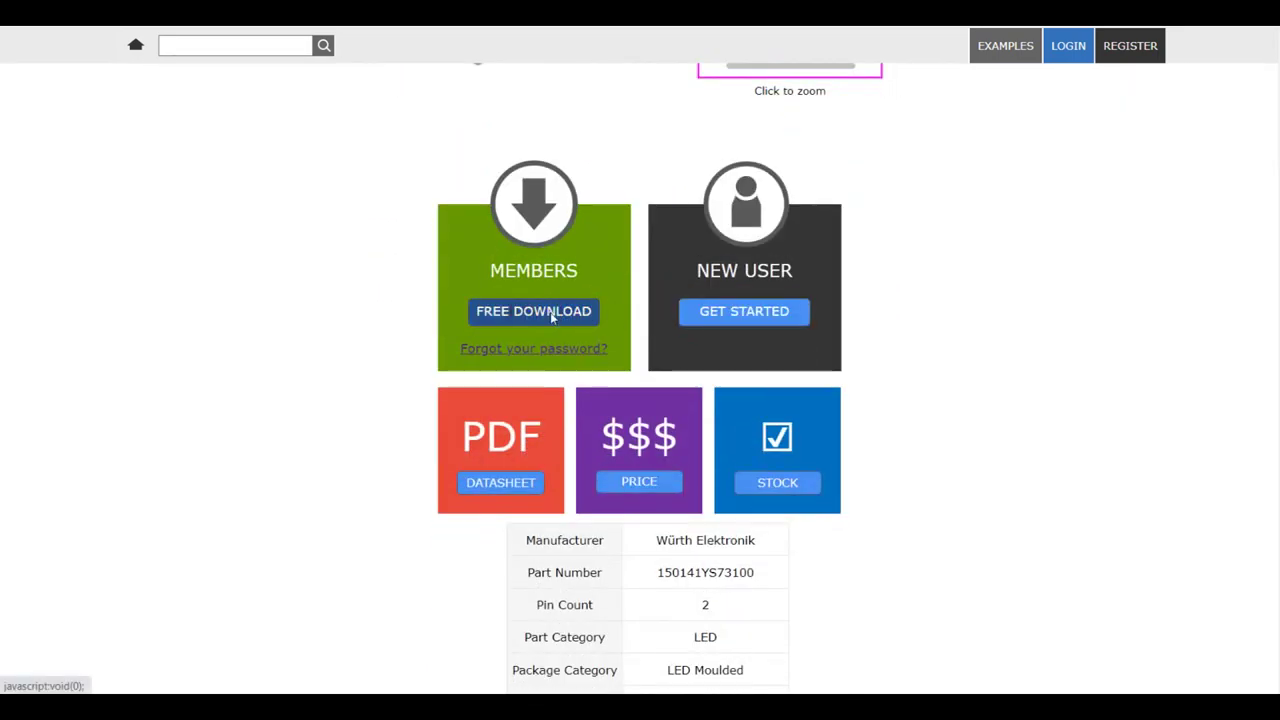
click(551, 315)
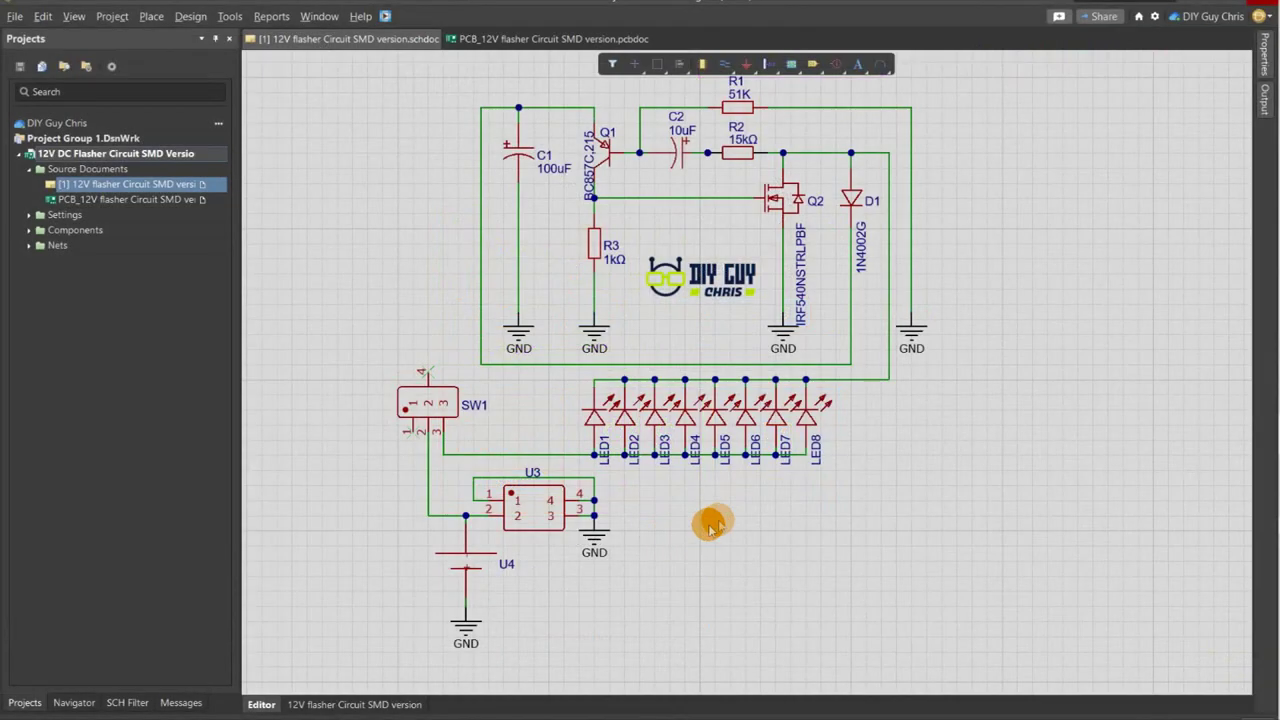
ctrl+scroll(725, 520, down, 2)
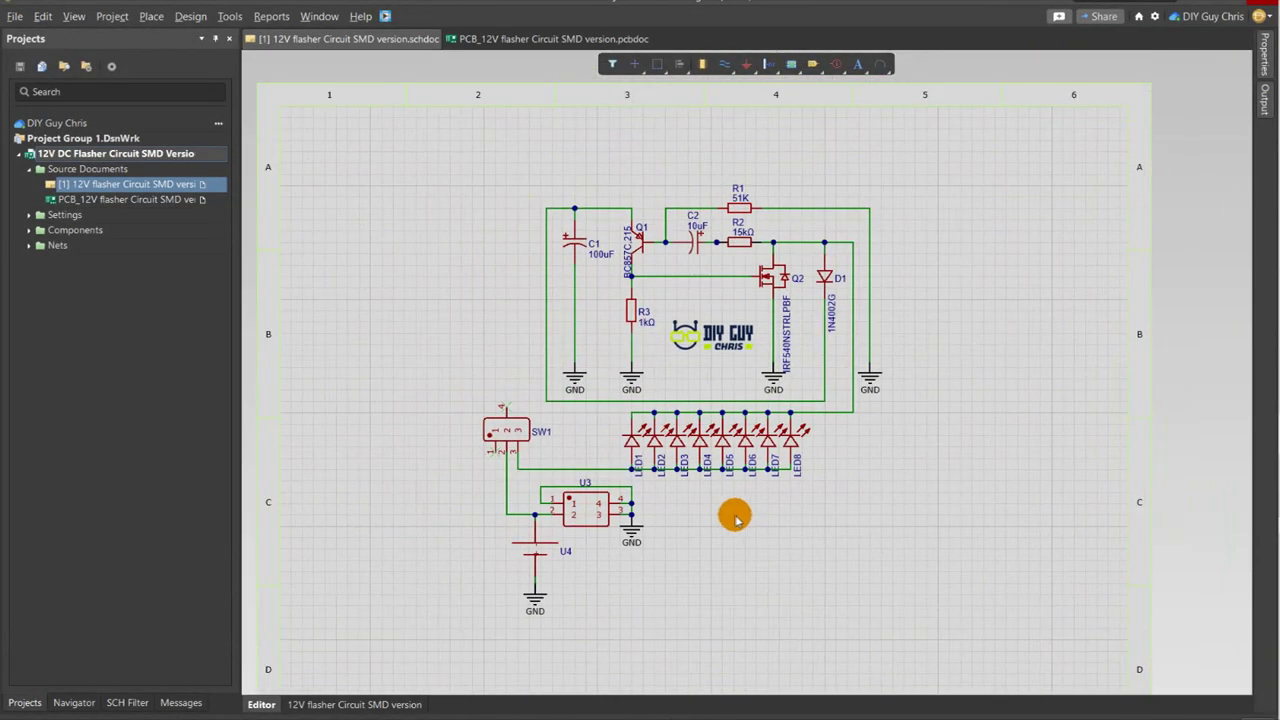
click(540, 45)
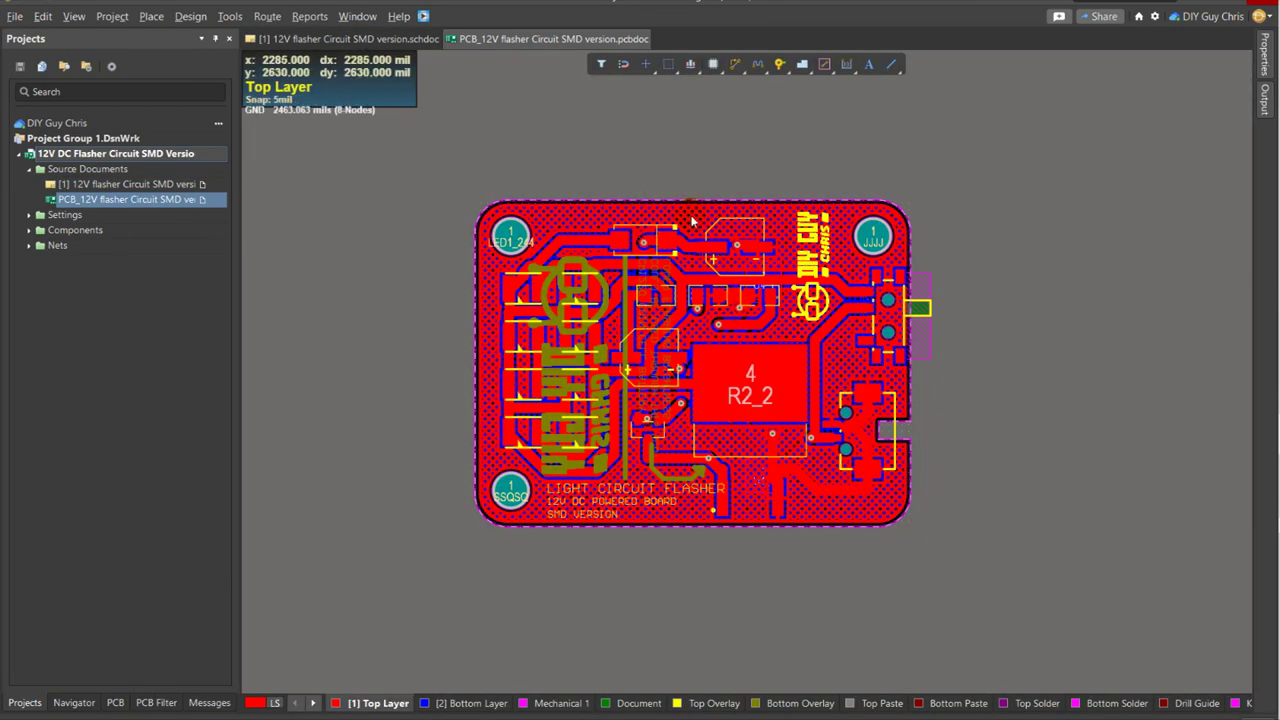
Select the board outline in the PCB layout.
ctrl+scroll(690, 220, up, 1)
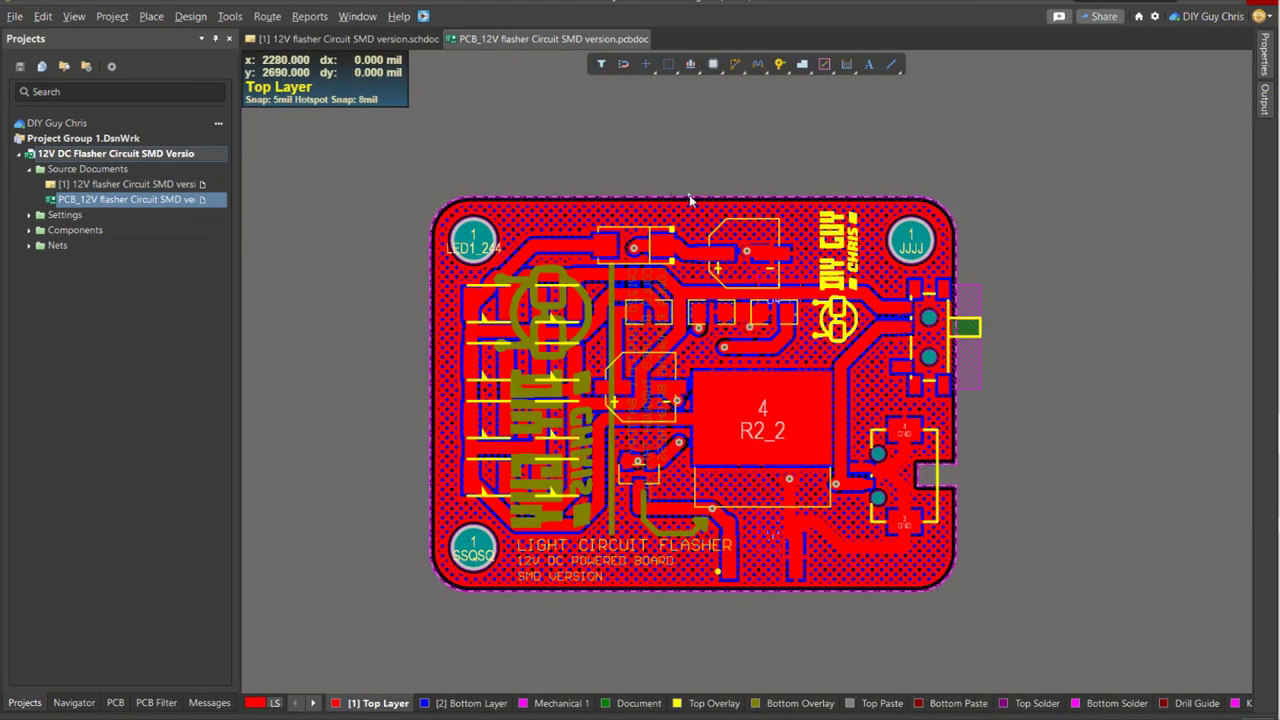
click(640, 195)
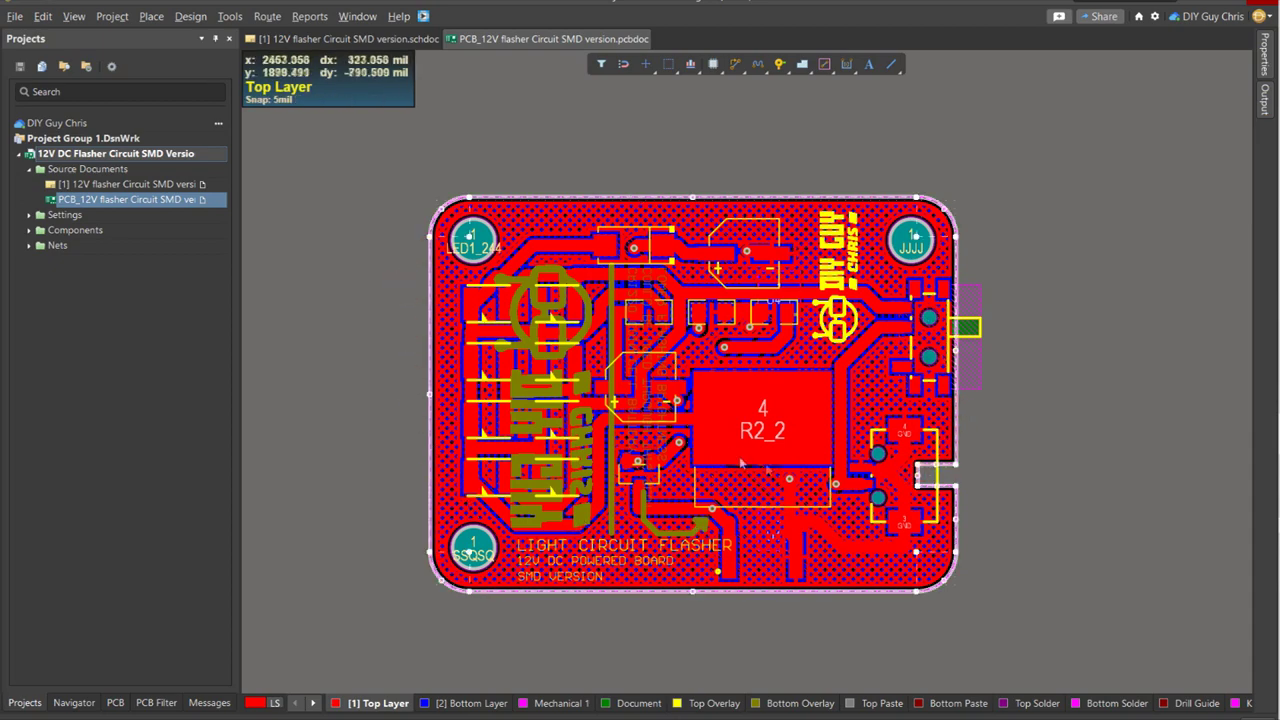
ctrl+scroll(742, 460, down, 1)
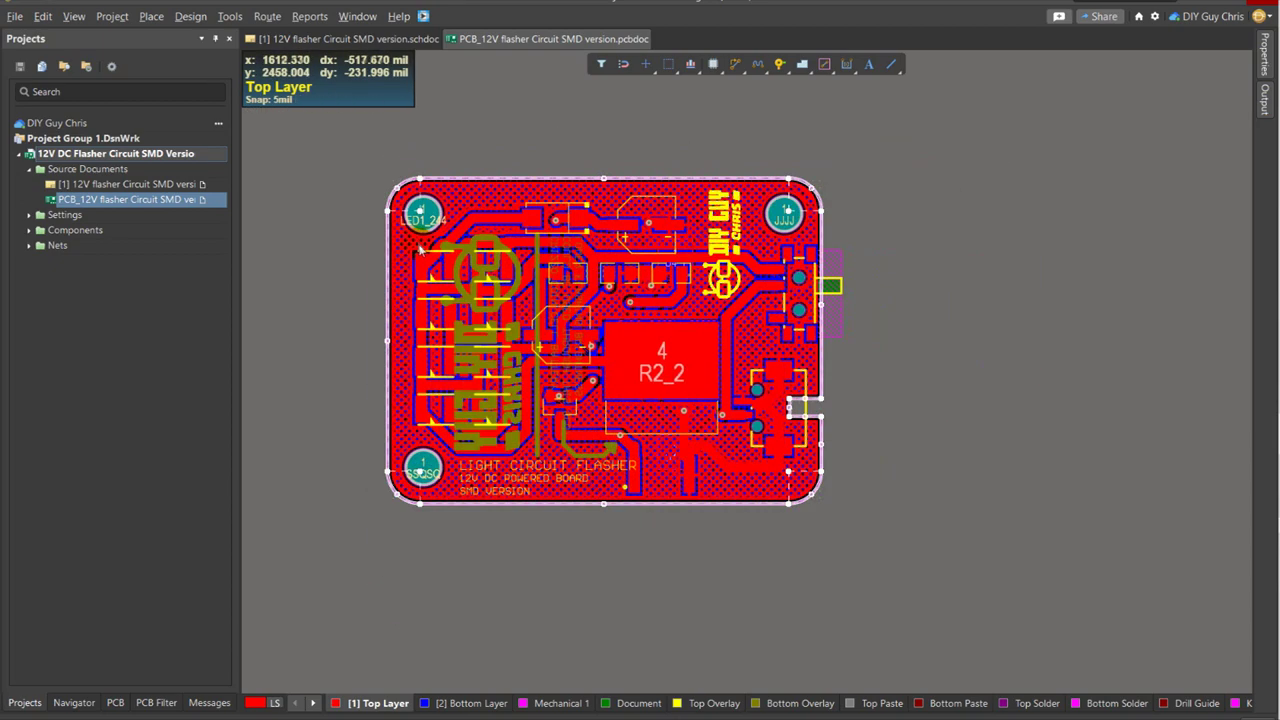
ctrl+scroll(437, 230, up, 1)
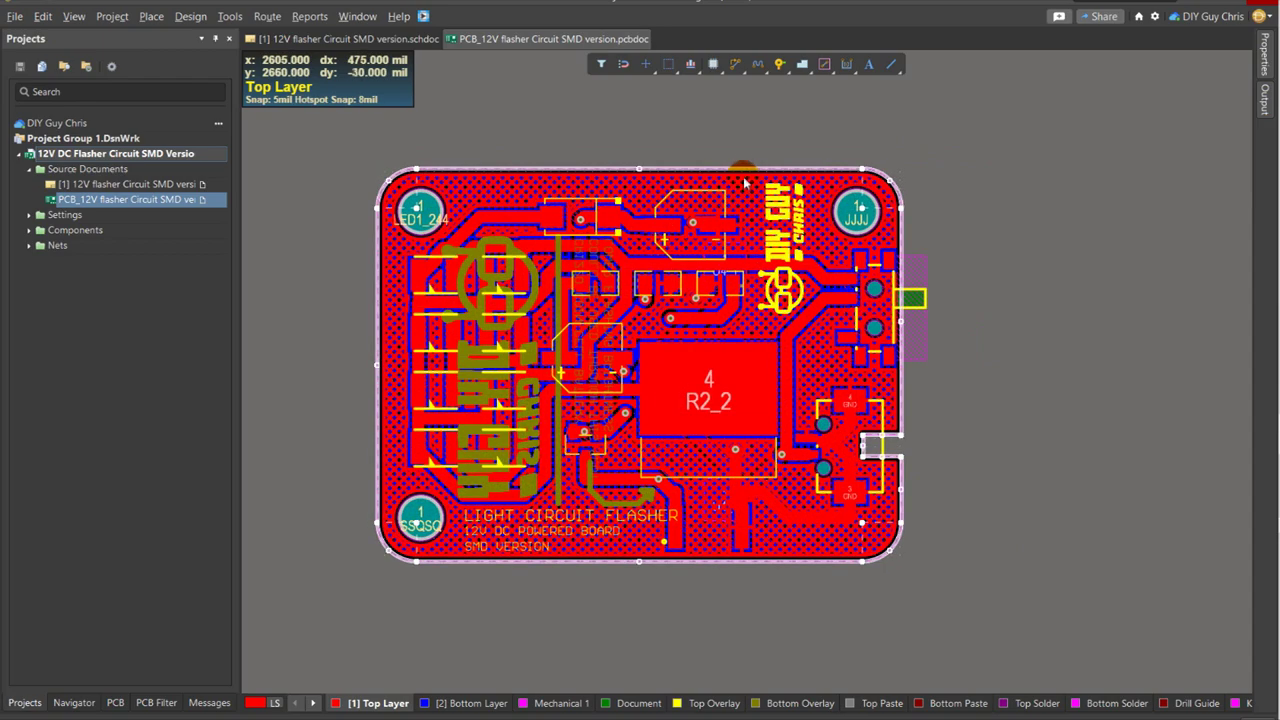
ctrl+scroll(425, 365, up, 1)
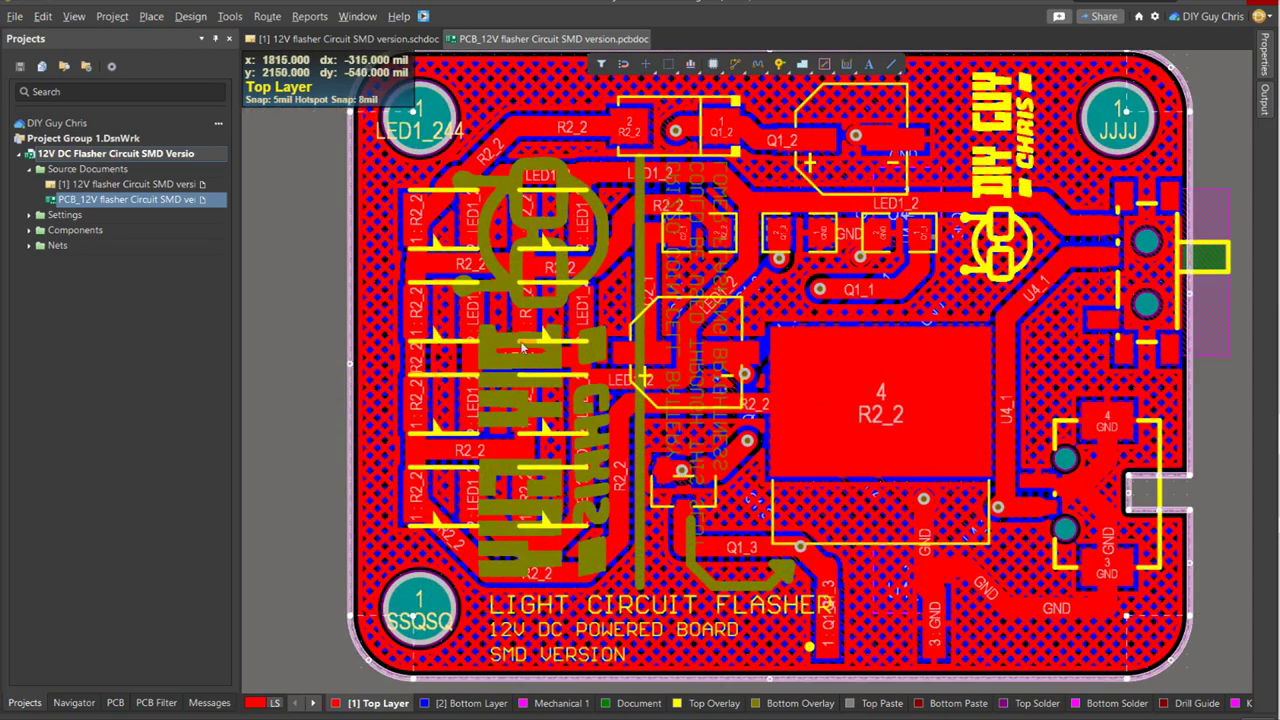
Hide the Bottom Overlay layer and inspect the copper pour's properties.
right_click(765, 707)
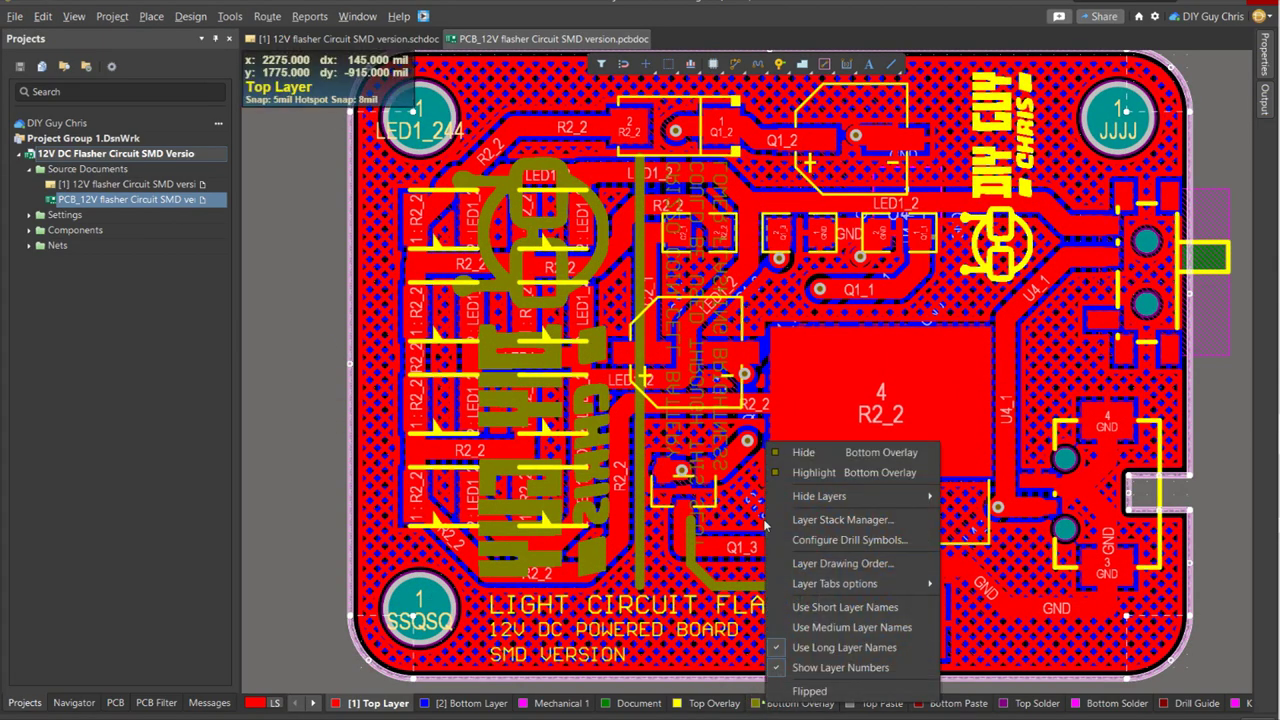
click(800, 449)
click(490, 58)
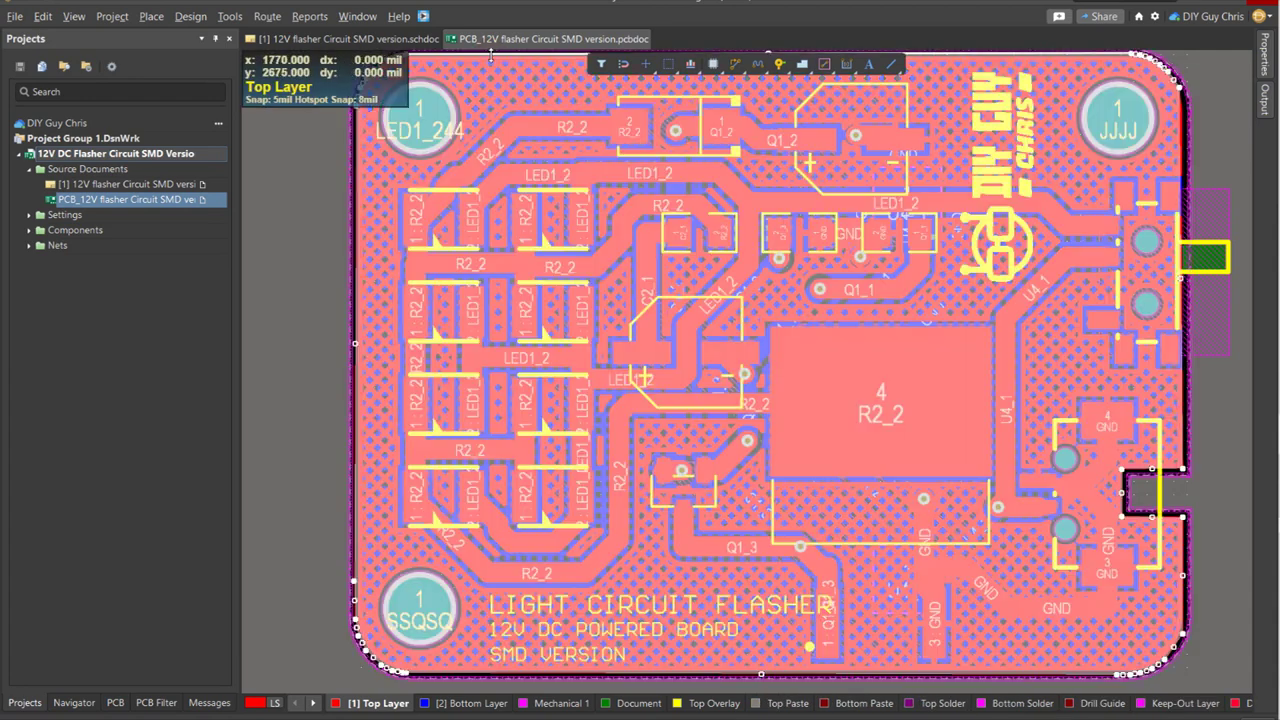
click(1262, 58)
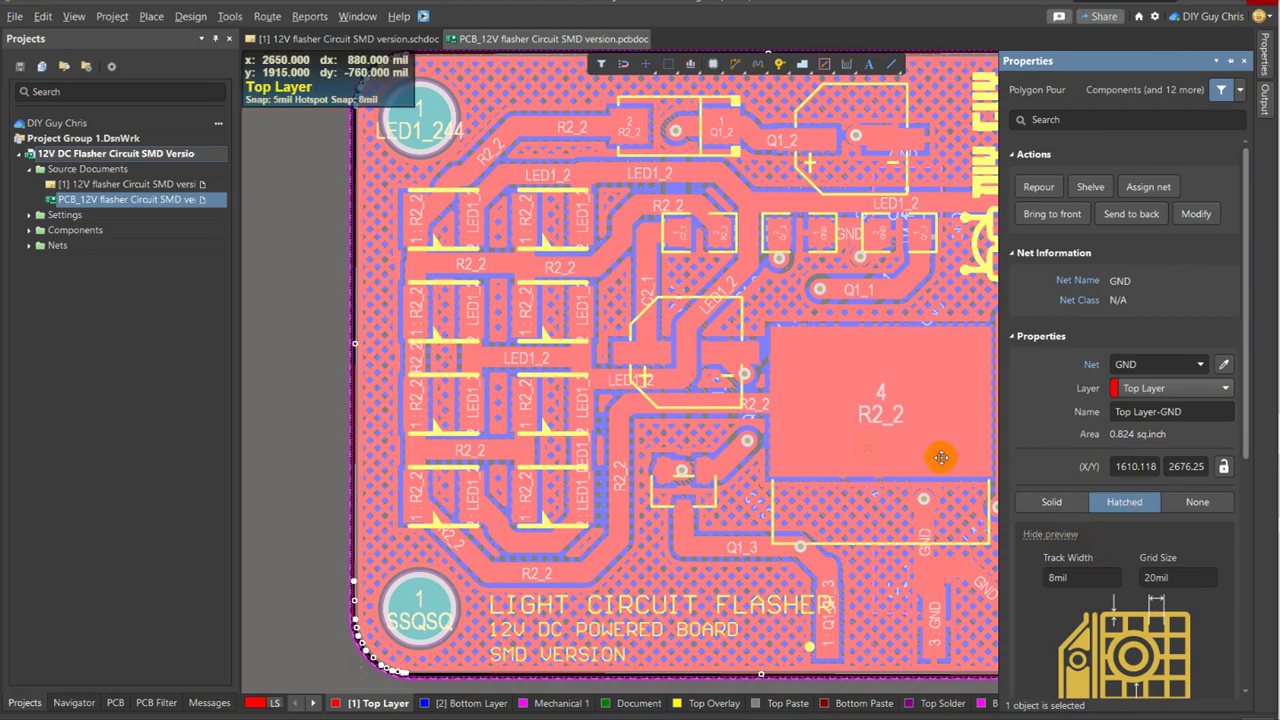
ctrl+scroll(500, 427, down, 3)
click(779, 211)
Show the board in 3D and orbit it to view the underside.
click(74, 17)
click(90, 71)
ctrl+scroll(517, 323, down, 3)
shift+right_drag(517, 323, 884, 353)
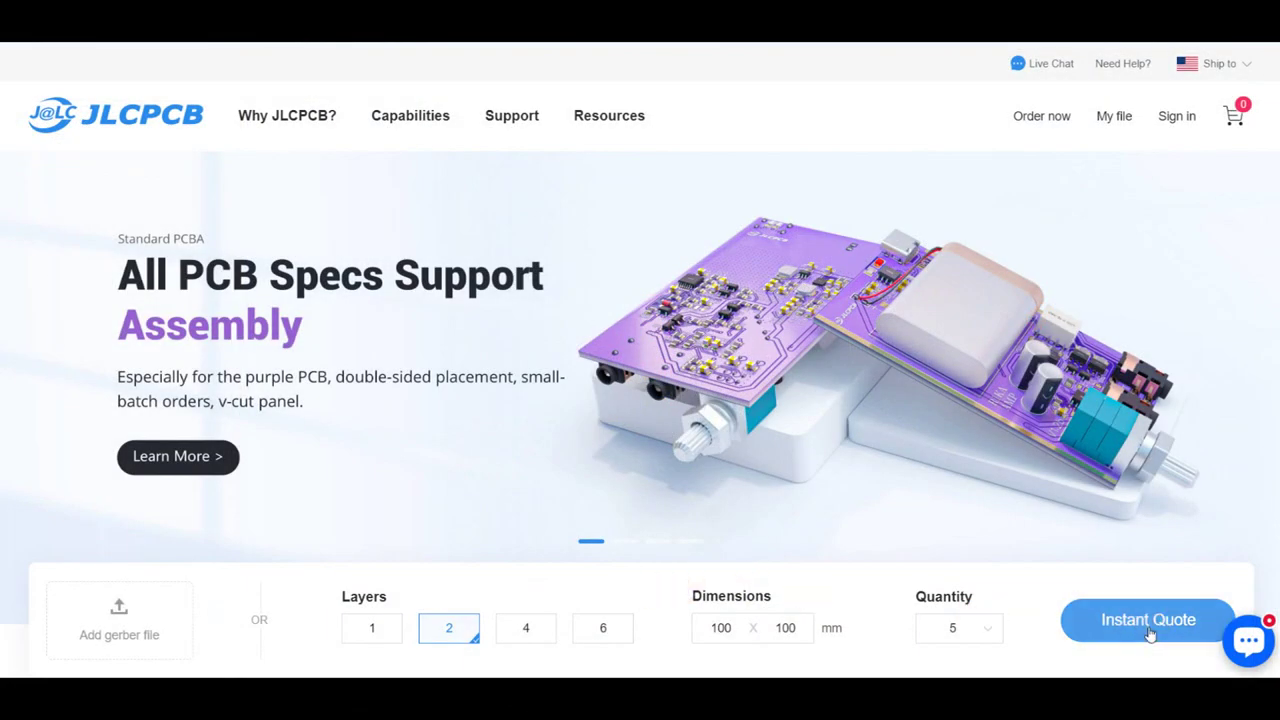
Upload the board's Gerber zip to a JLCPCB instant quote.
click(1148, 622)
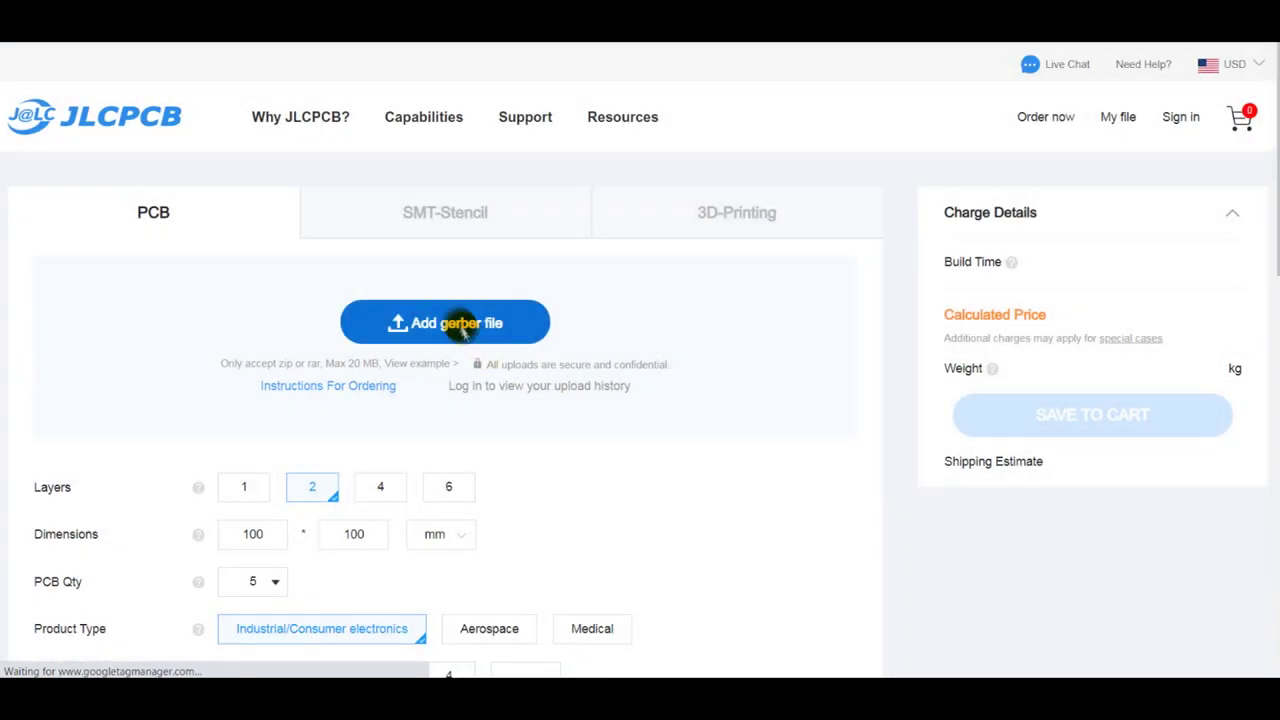
click(462, 330)
double_click(290, 49)
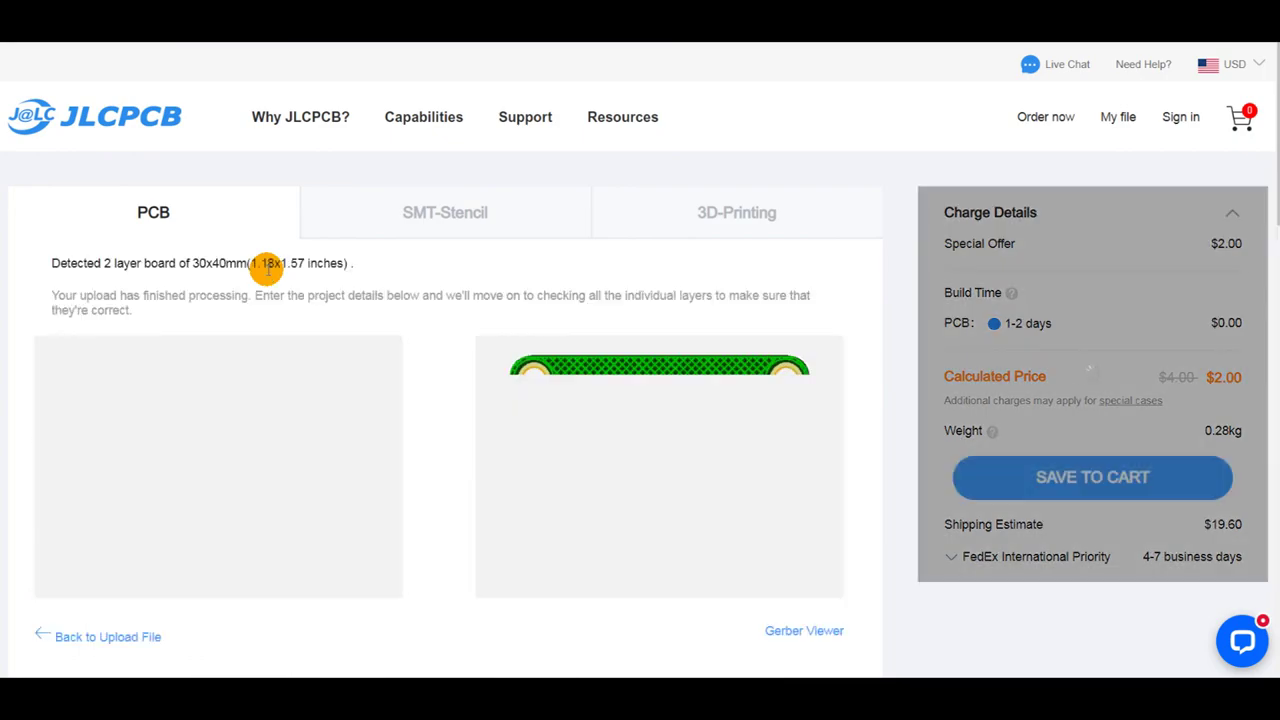
Set the PCB colour to Black and the surface finish to ENIG.
scroll(560, 377, down, 10)
click(815, 460)
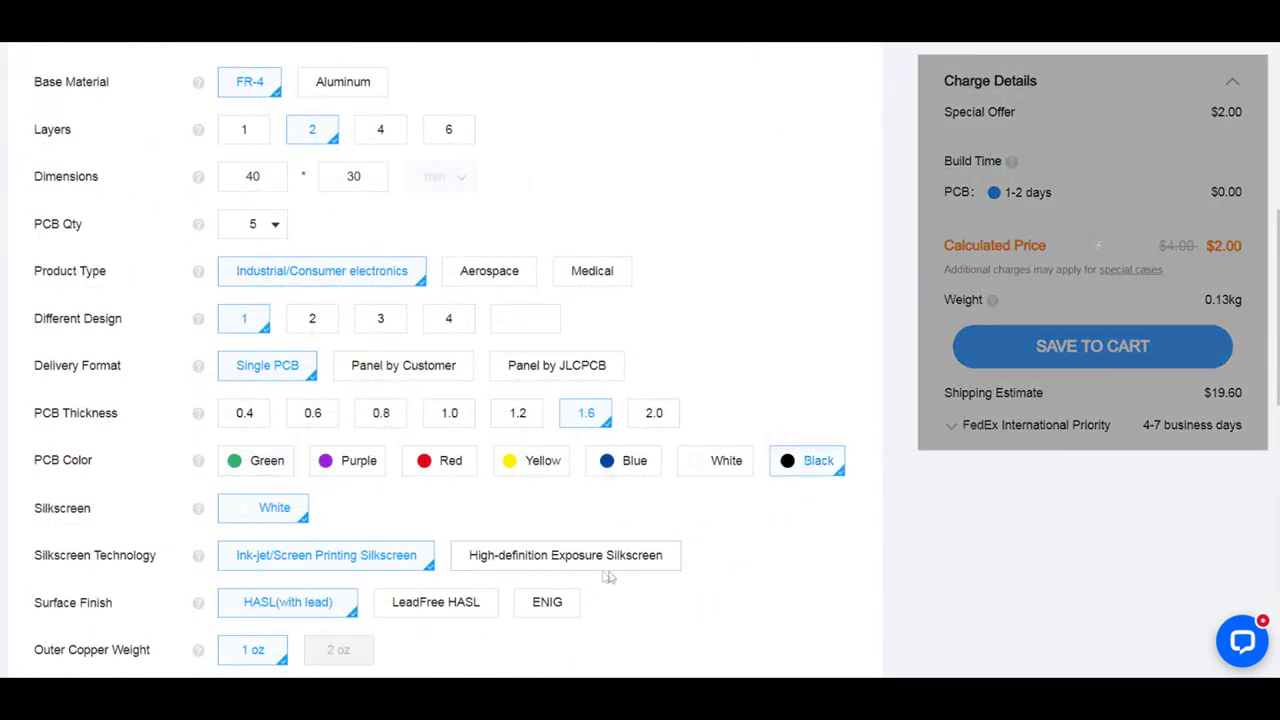
click(543, 602)
scroll(669, 583, up, 5)
scroll(383, 503, down, 3)
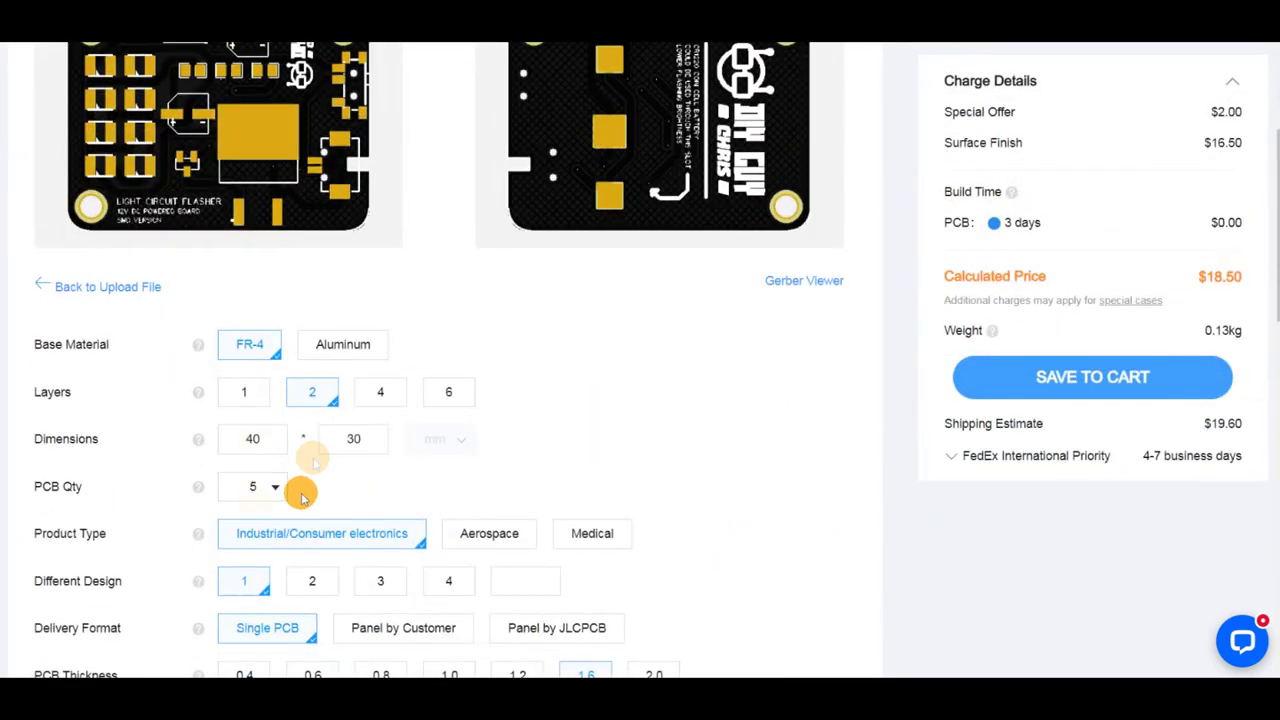